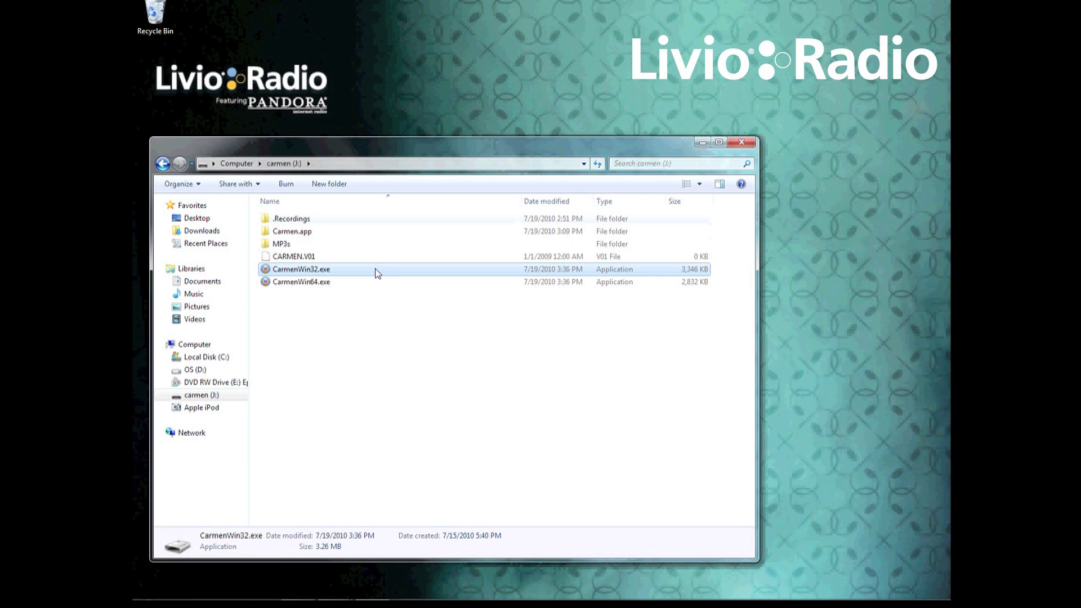
# - Launch CarmenWin32.exe from the carmen (J:) drive
pyautogui.doubleClick(381, 269)
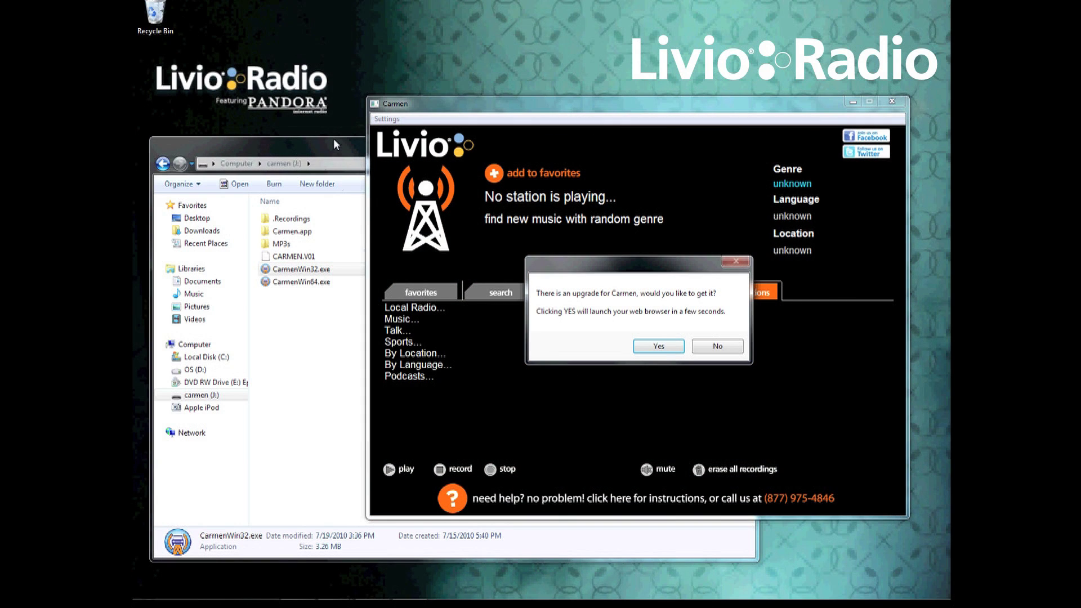
# - Close the carmen (J:) window and answer Yes to Carmen's upgrade prompt
pyautogui.click(333, 140)
pyautogui.click(734, 144)
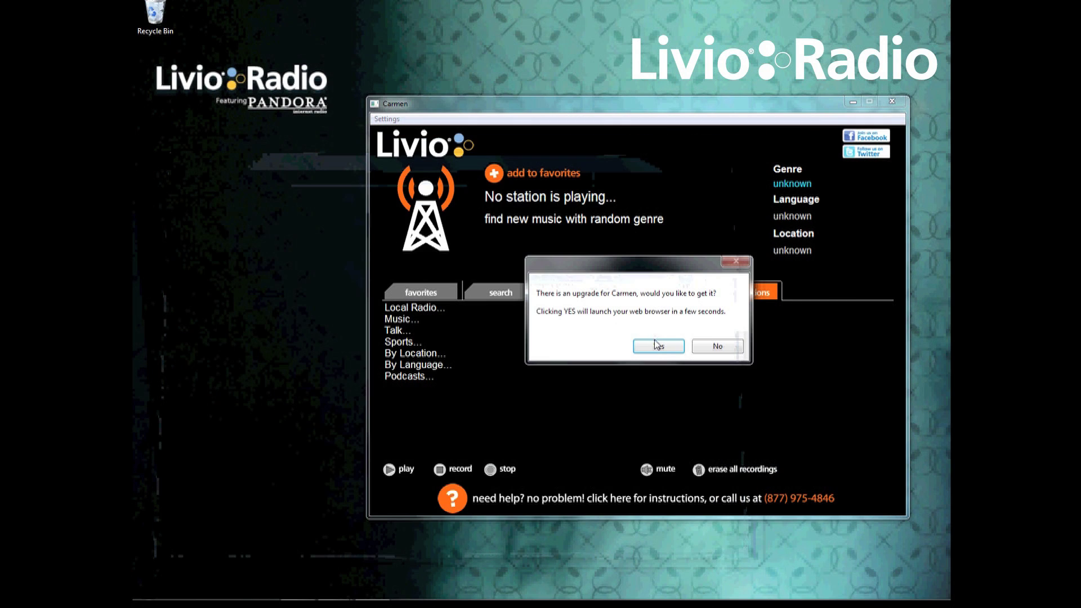
pyautogui.click(657, 349)
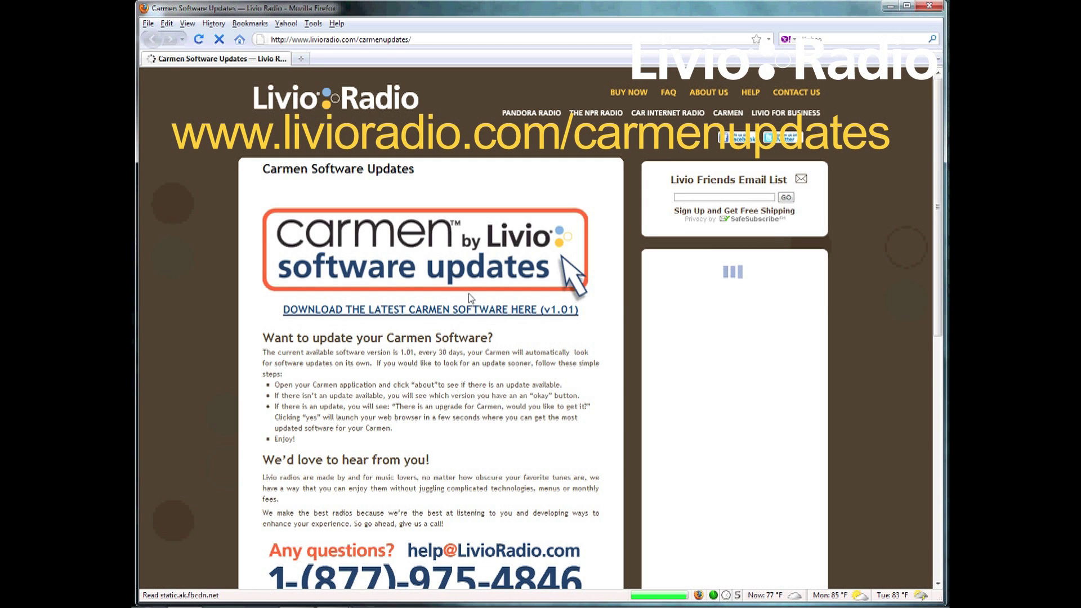
# - Save the Carmen v1.01 zip from the updates page, then close Firefox
pyautogui.click(462, 315)
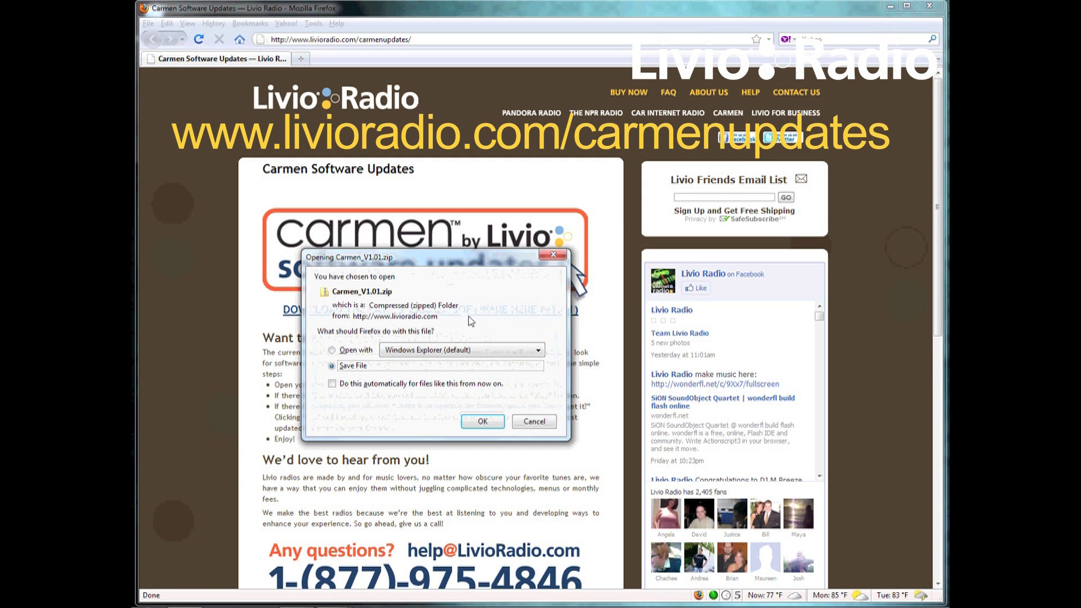
pyautogui.click(479, 423)
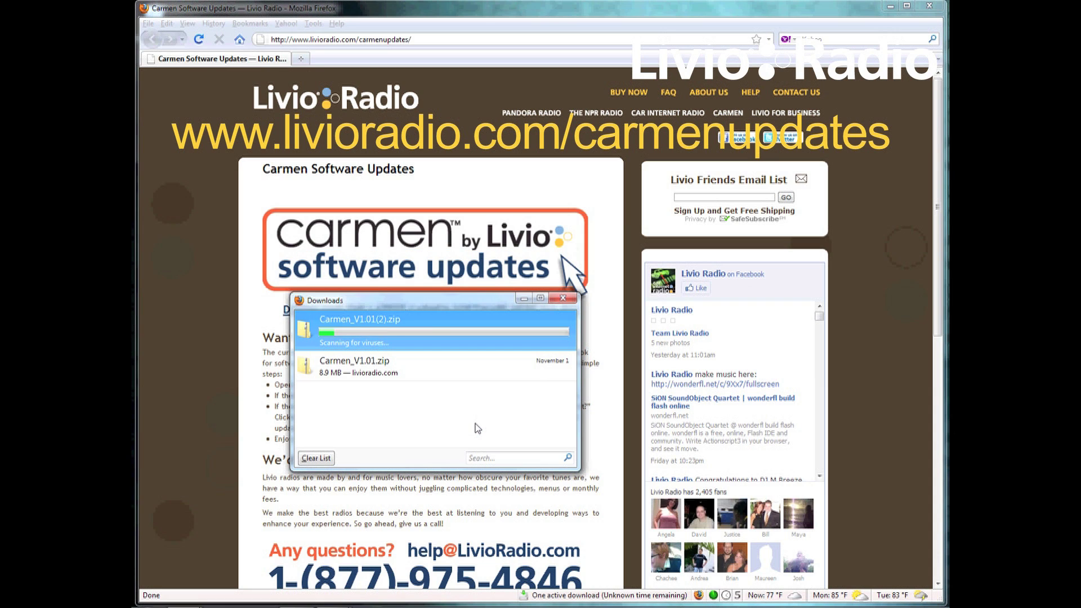
pyautogui.click(930, 8)
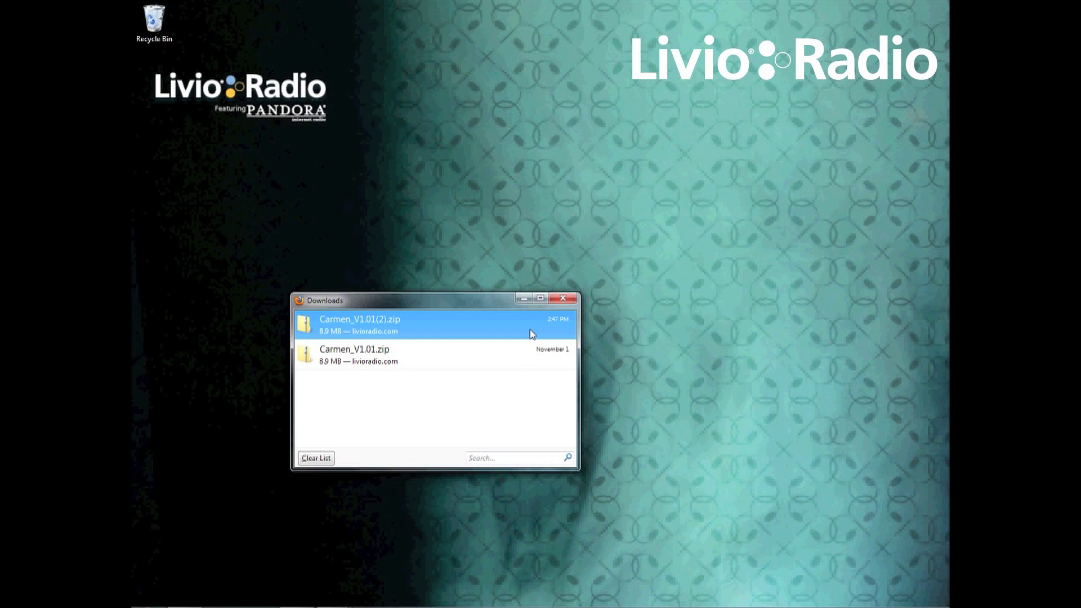
# - Extract all of Carmen_V1.01(2).zip into a Carmen_V1.01(2) folder in Downloads
pyautogui.doubleClick(532, 334)
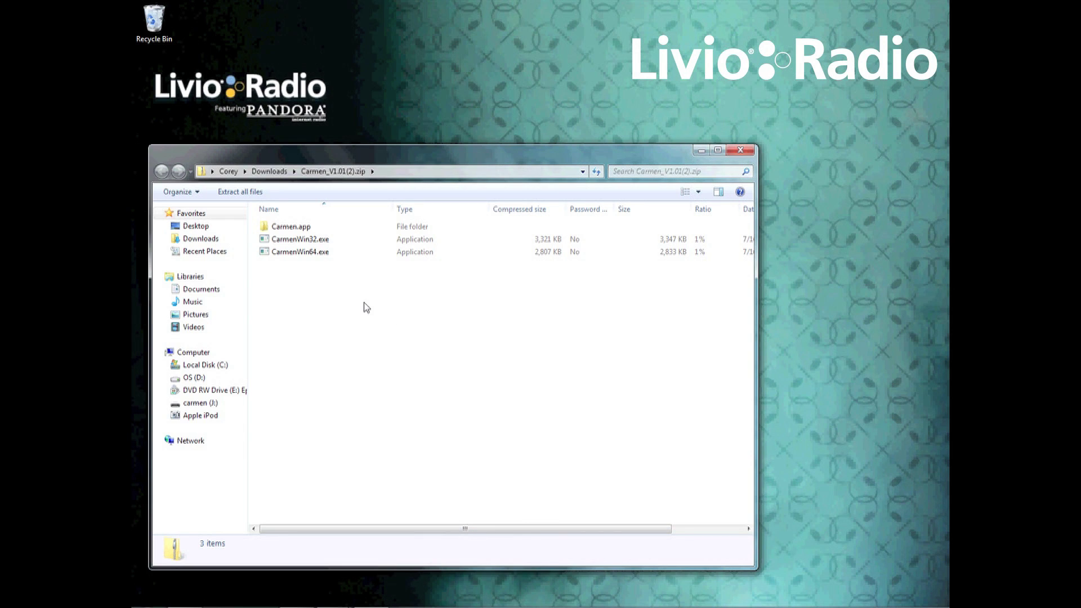
pyautogui.click(329, 253)
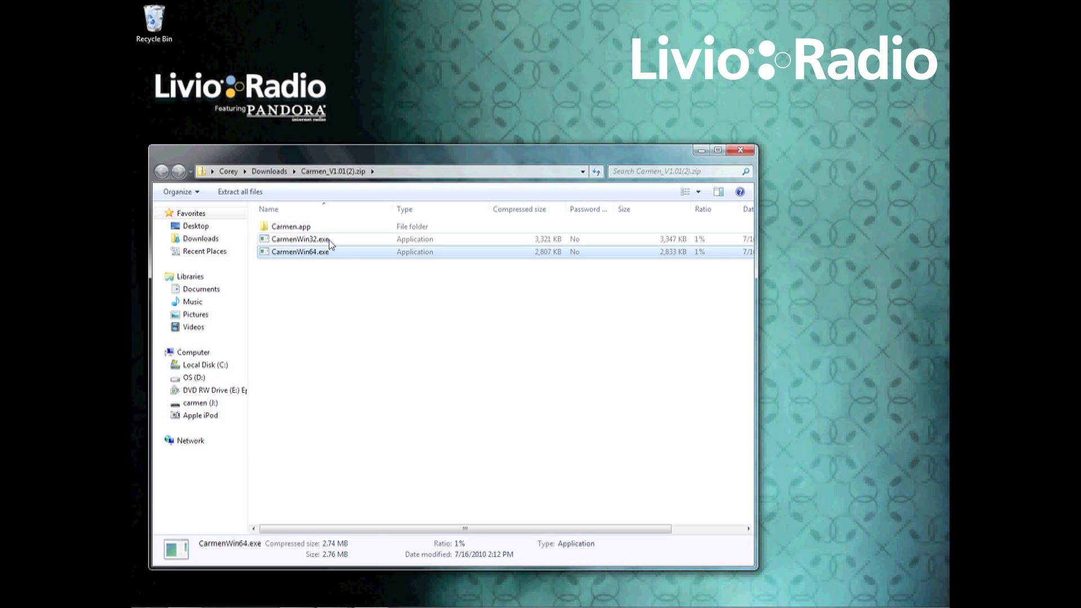
pyautogui.keyDown('shift'); pyautogui.click(329, 241); pyautogui.keyUp('shift')
pyautogui.rightClick(329, 241)
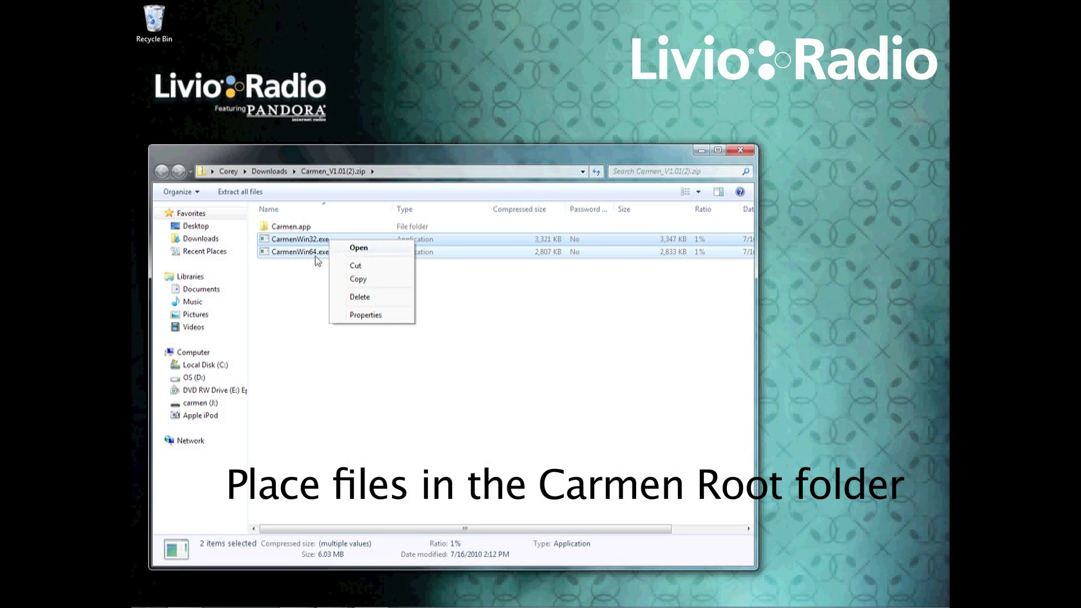
pyautogui.click(311, 252)
pyautogui.rightClick(313, 253)
pyautogui.click(342, 260)
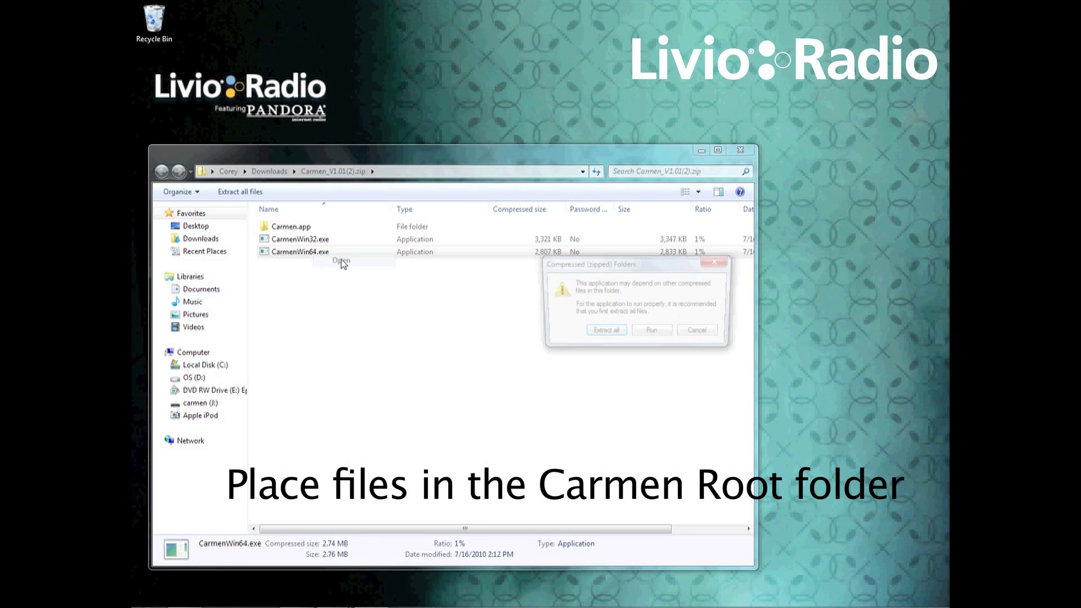
pyautogui.click(606, 338)
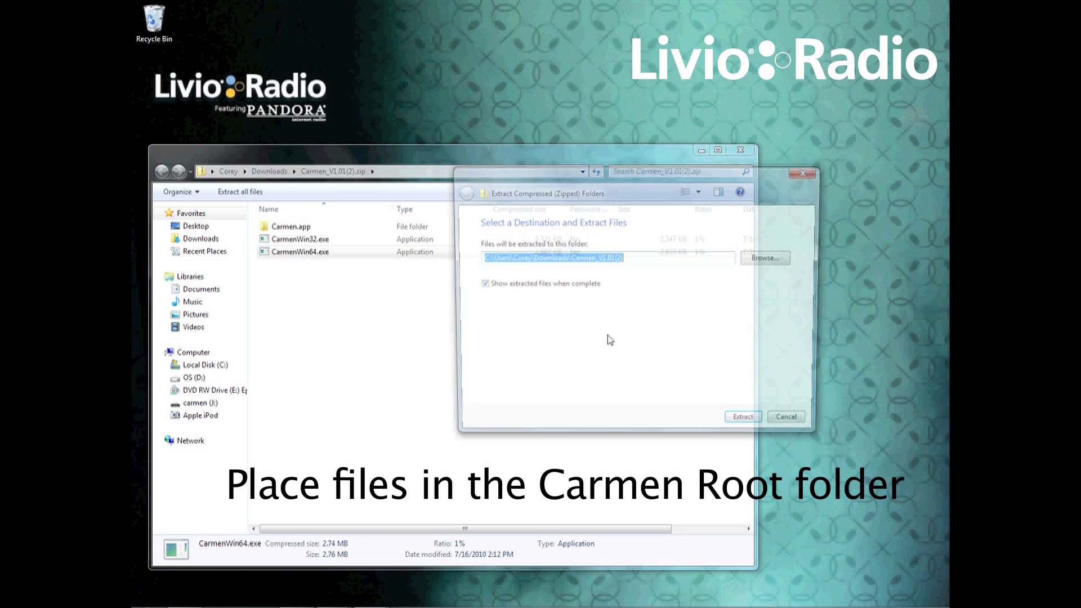
pyautogui.click(748, 425)
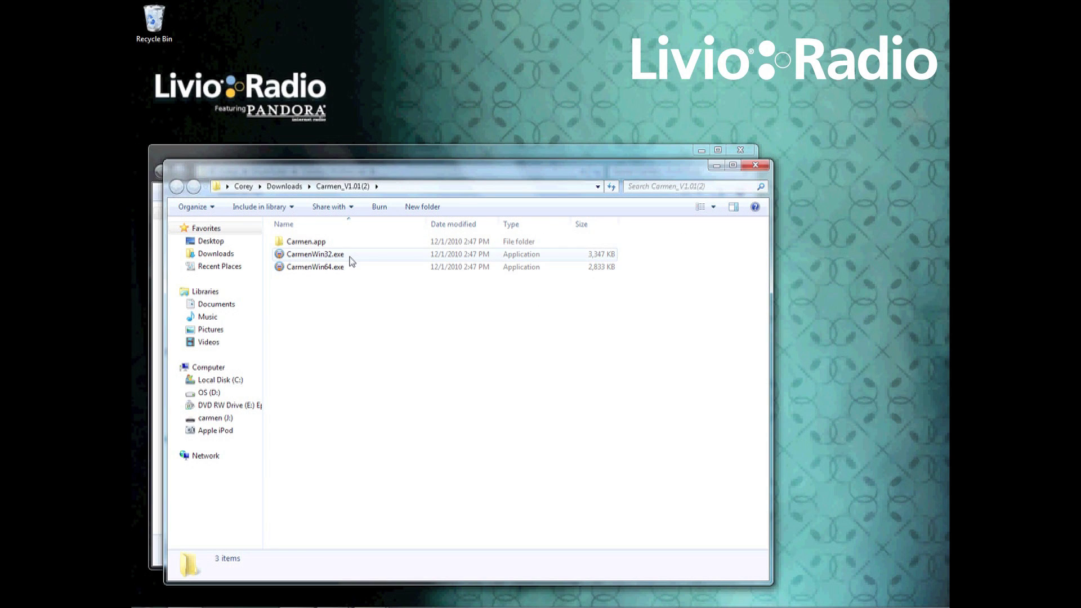
# - Copy CarmenWin32.exe and CarmenWin64.exe onto carmen (J:), replacing the older copies
pyautogui.click(349, 257)
pyautogui.keyDown('shift'); pyautogui.click(349, 268); pyautogui.keyUp('shift')
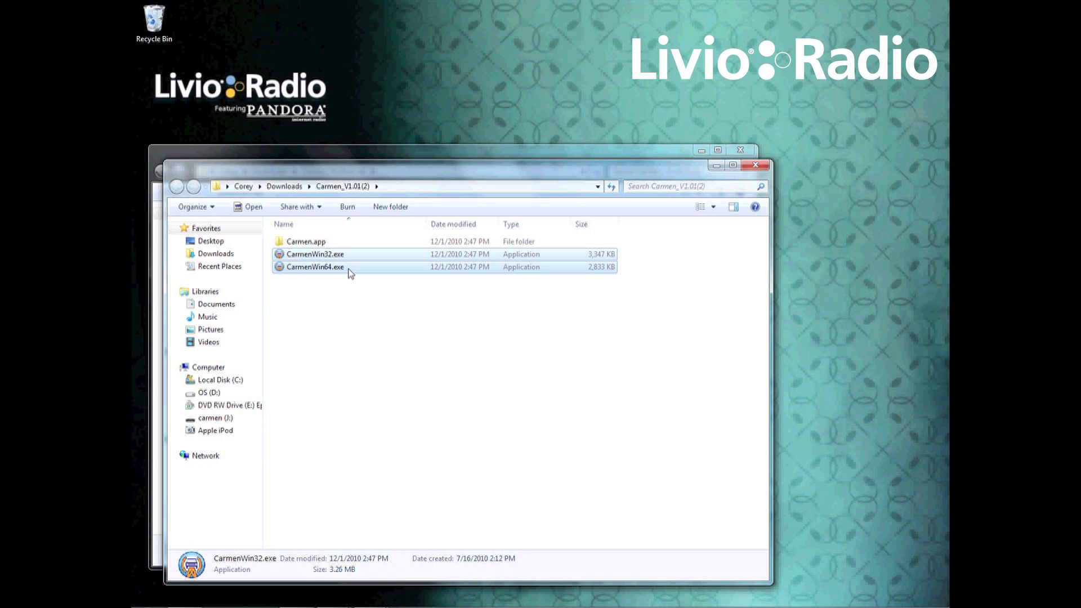
pyautogui.rightClick(349, 268)
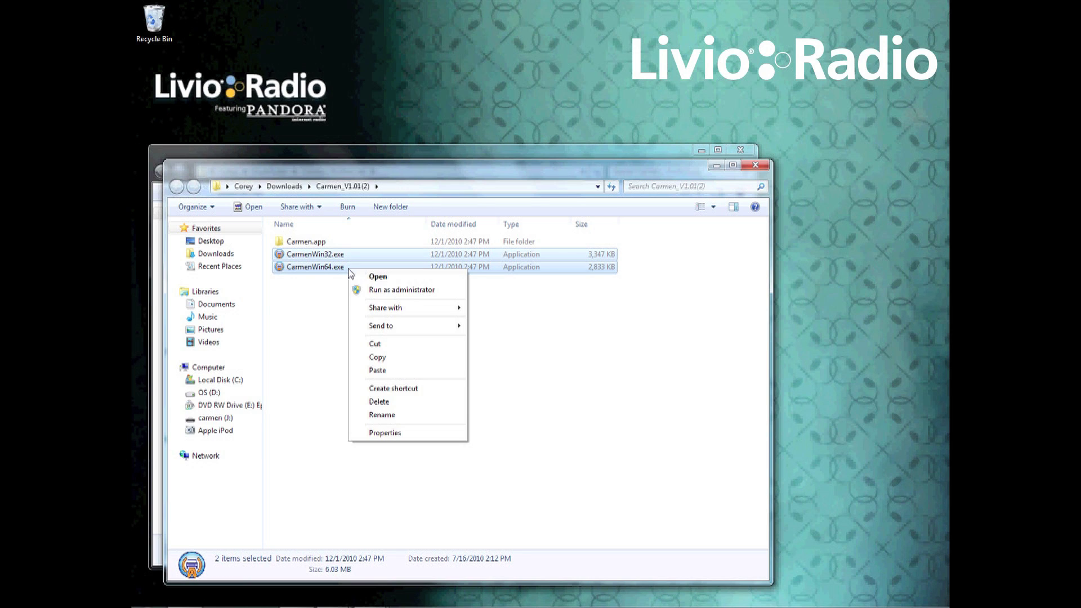
pyautogui.click(407, 357)
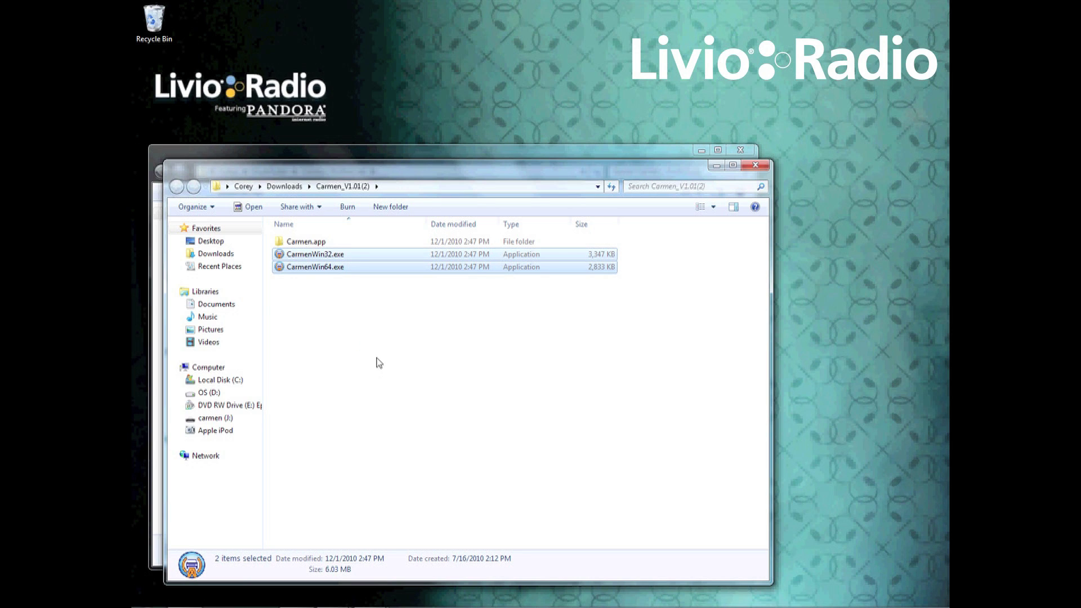
pyautogui.click(228, 420)
pyautogui.rightClick(386, 398)
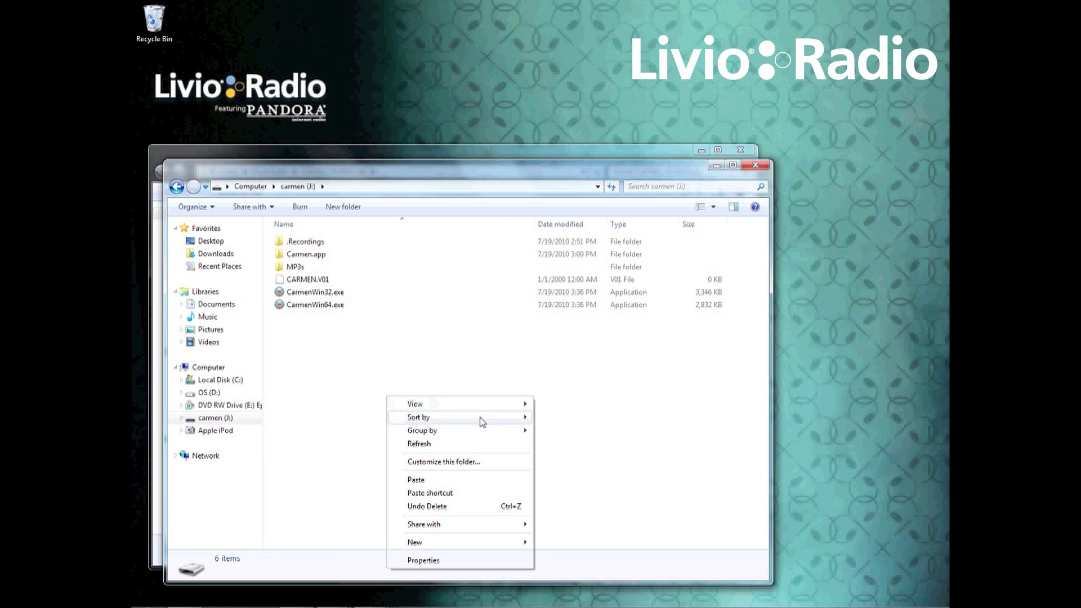
pyautogui.click(451, 478)
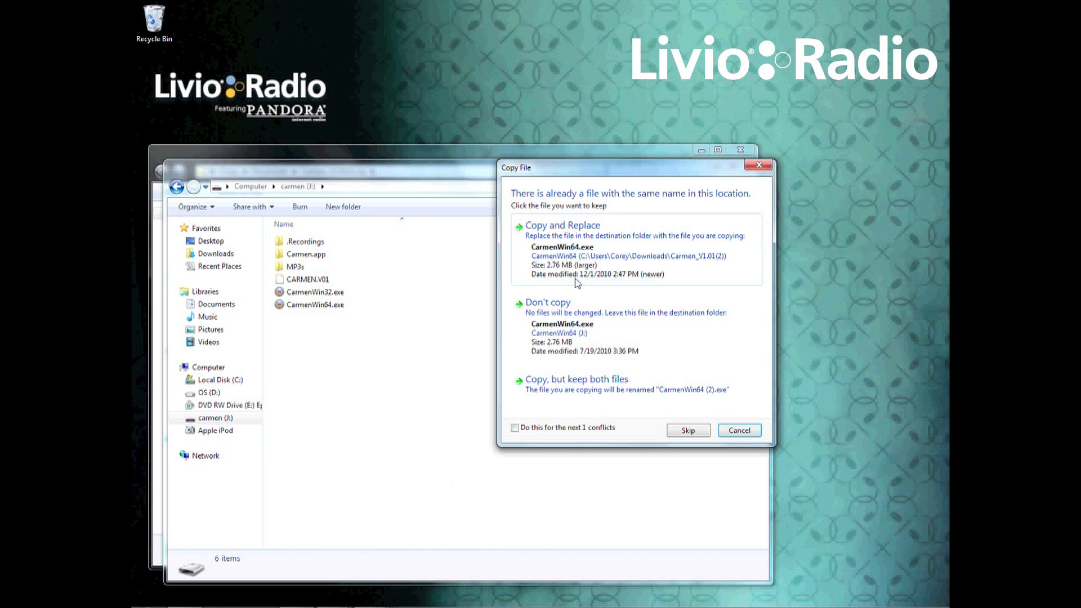
pyautogui.click(583, 242)
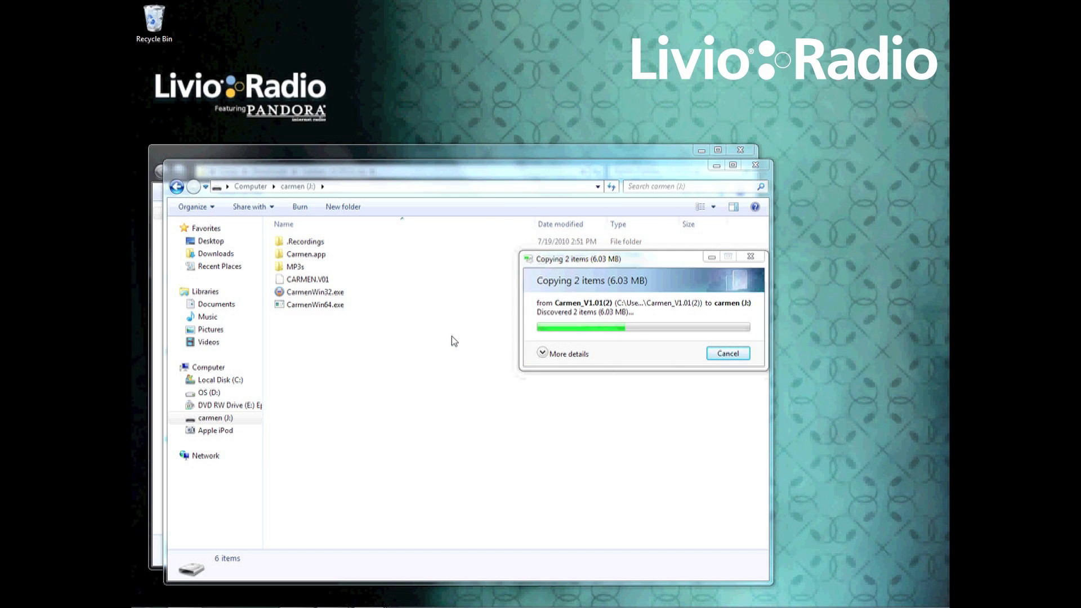
pyautogui.click(559, 241)
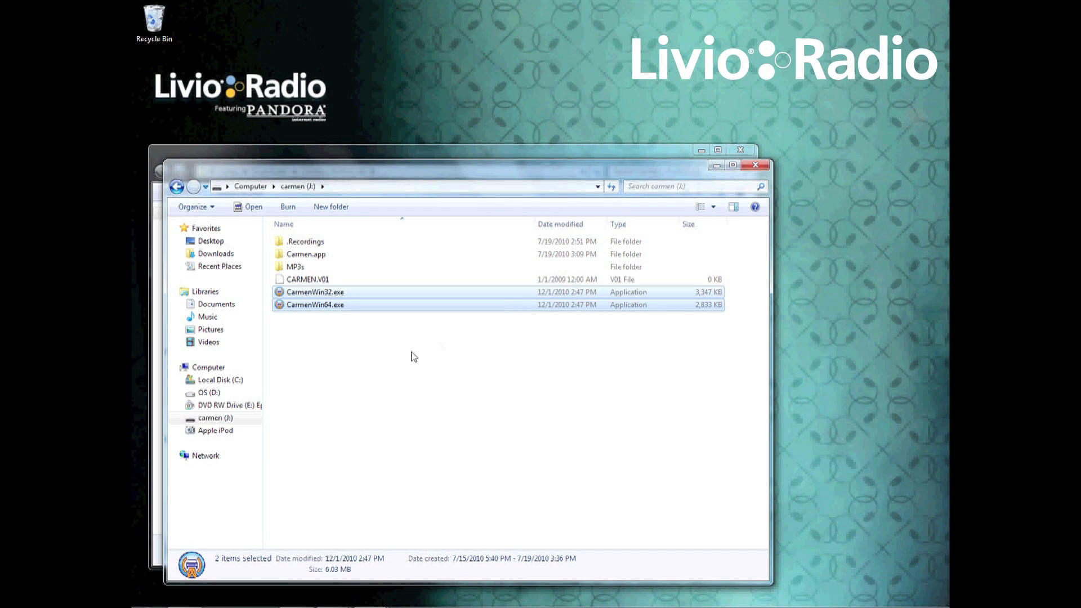
pyautogui.click(349, 295)
# - Run CarmenWin32.exe from the drive and check Settings > About shows Release 1.01
pyautogui.doubleClick(349, 295)
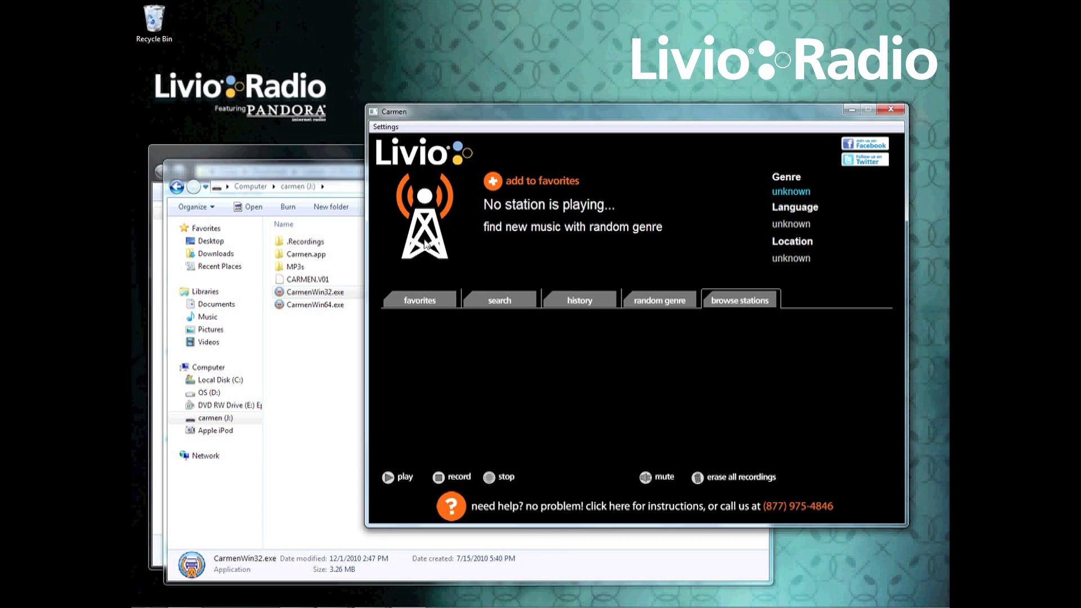
pyautogui.click(389, 127)
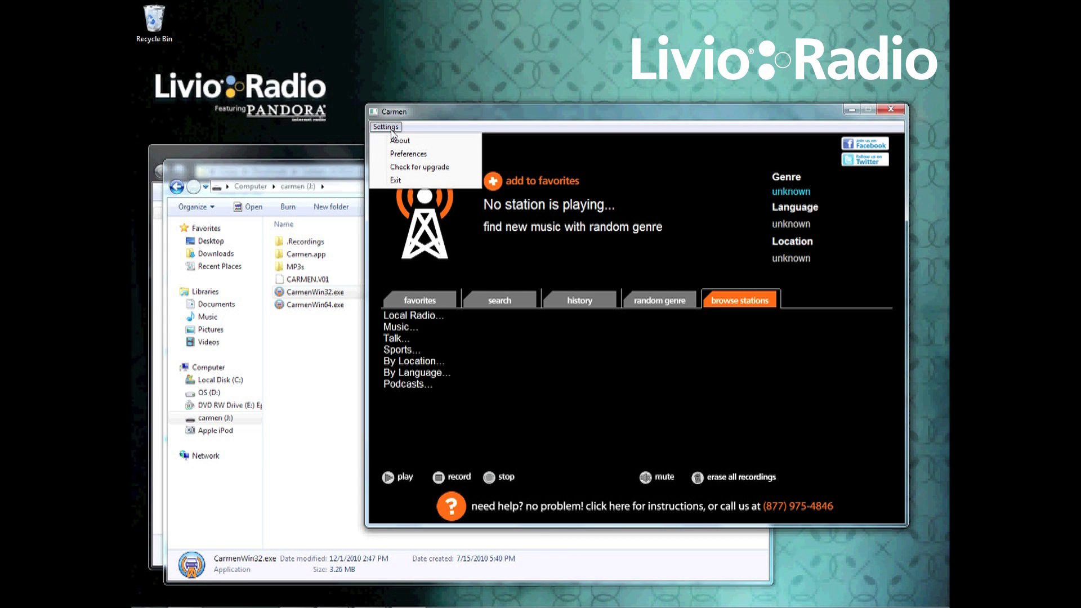
pyautogui.click(400, 142)
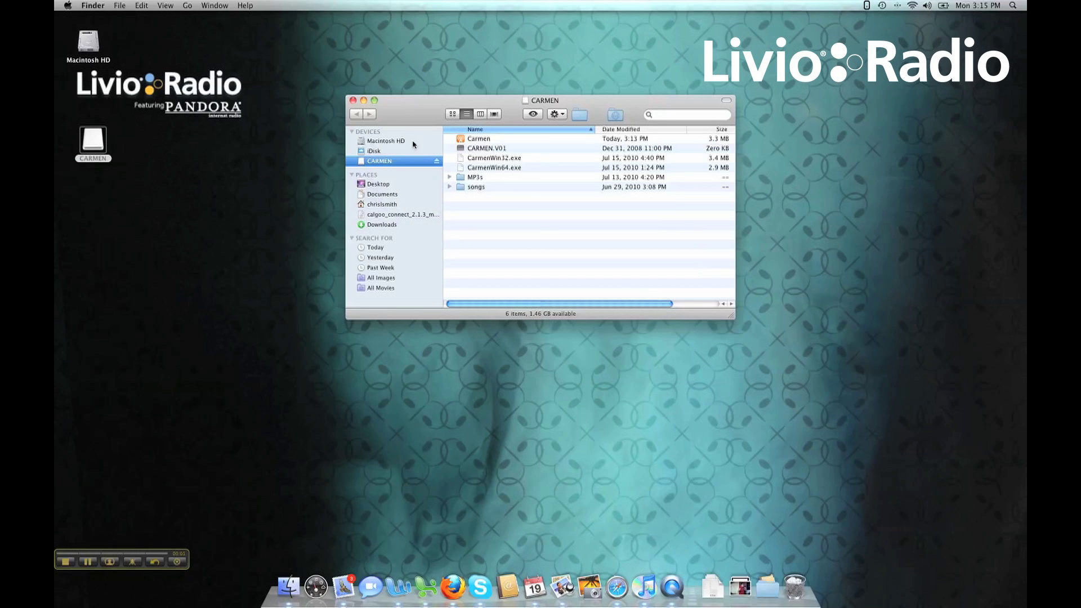
# - Launch Carmen from the CARMEN drive on the Mac and answer Yes to the upgrade
pyautogui.doubleClick(484, 139)
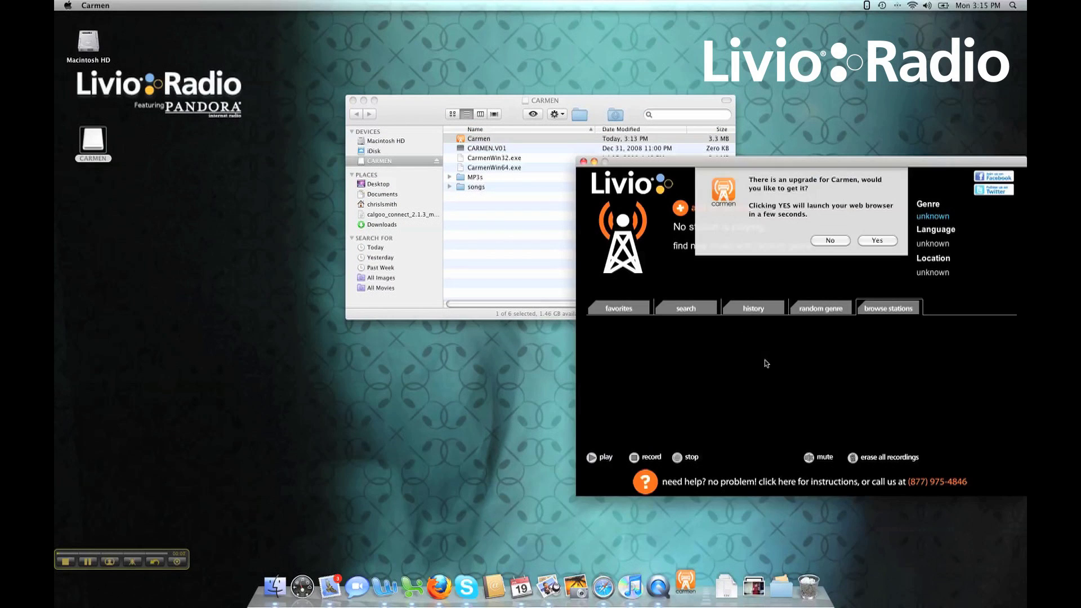
pyautogui.click(877, 240)
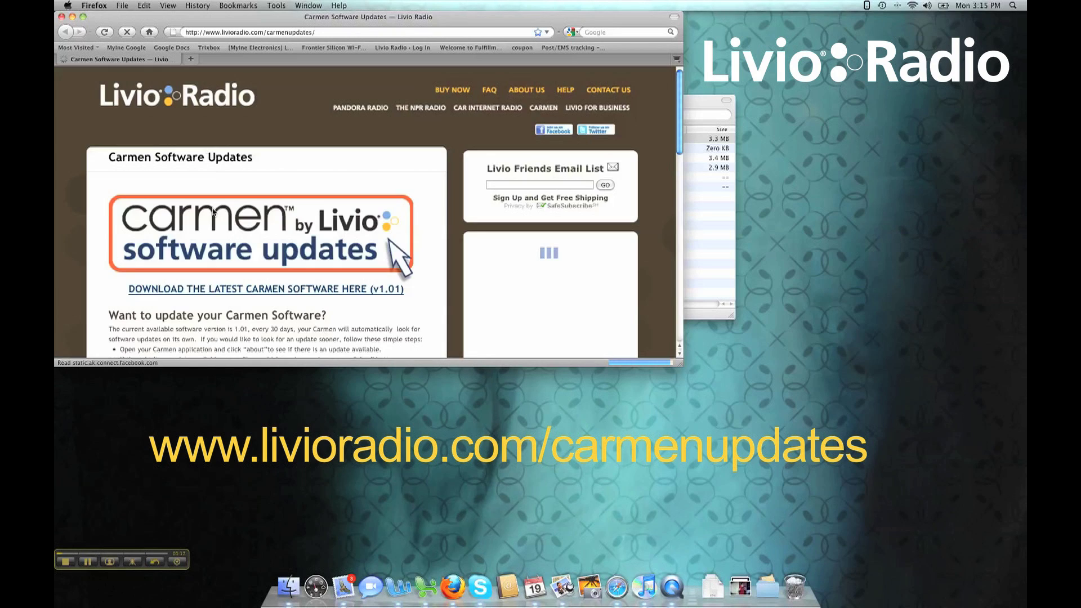
# - Save the Carmen v1.01 zip in Firefox and unarchive it into Downloads
pyautogui.click(219, 291)
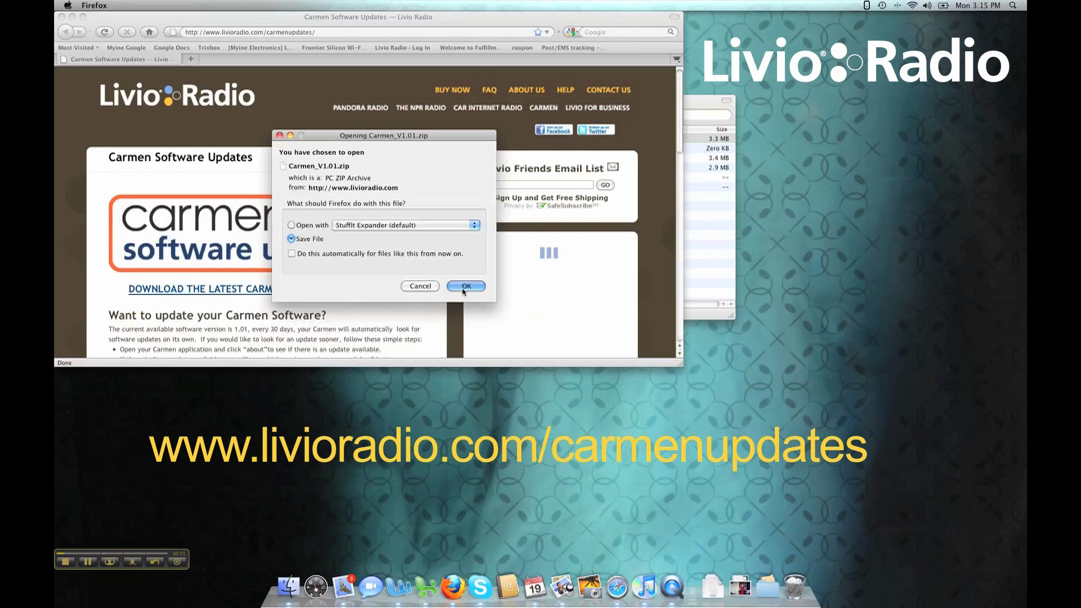
pyautogui.click(465, 287)
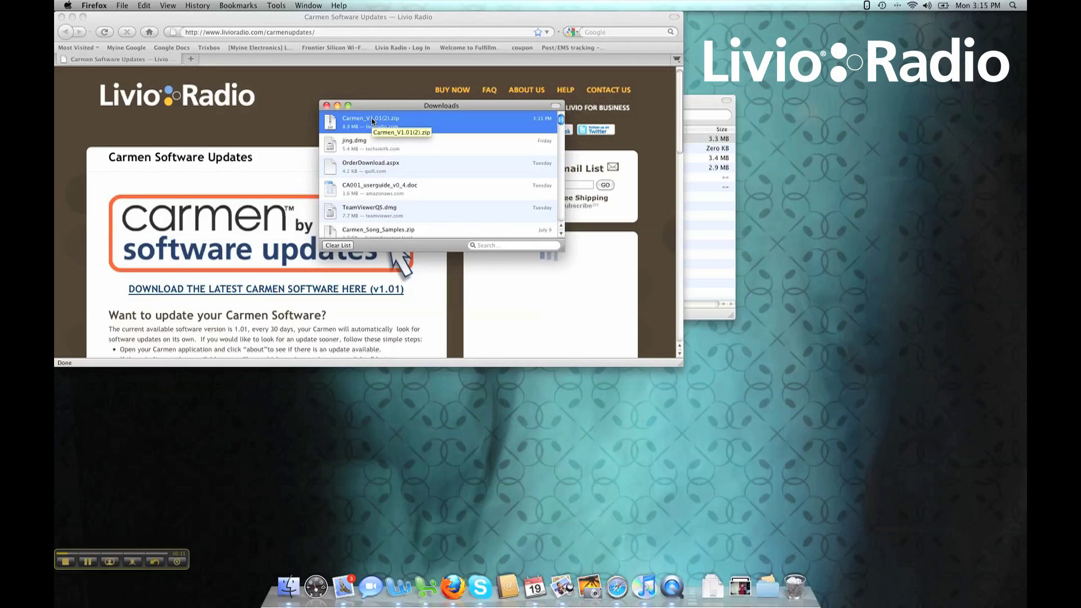
pyautogui.doubleClick(371, 119)
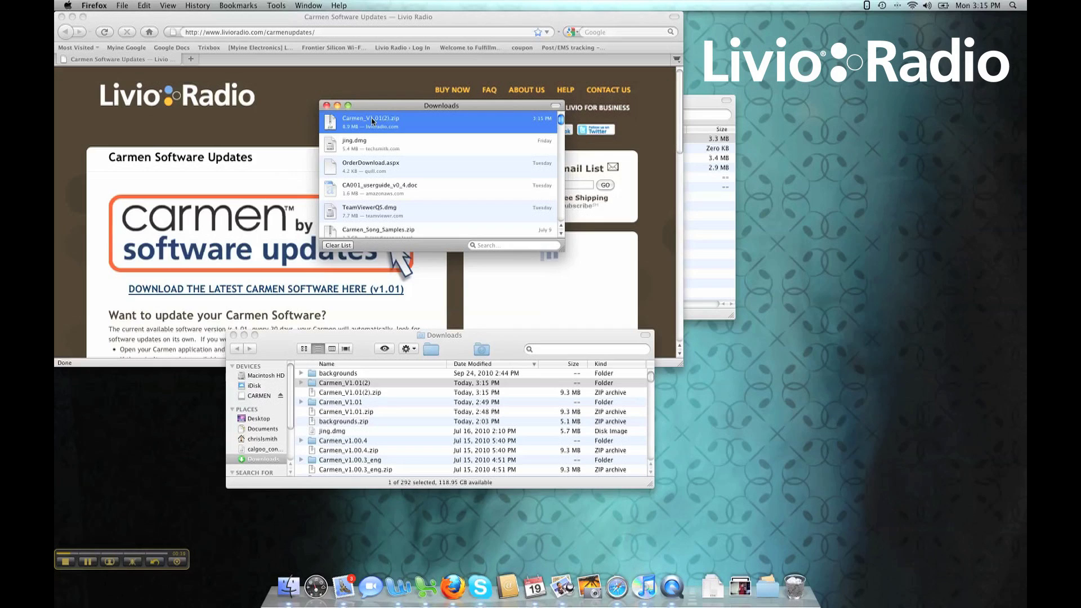
# - Drag Carmen.app, CarmenWin32.exe and CarmenWin64.exe onto CARMEN, replacing all older versions
pyautogui.doubleClick(340, 403)
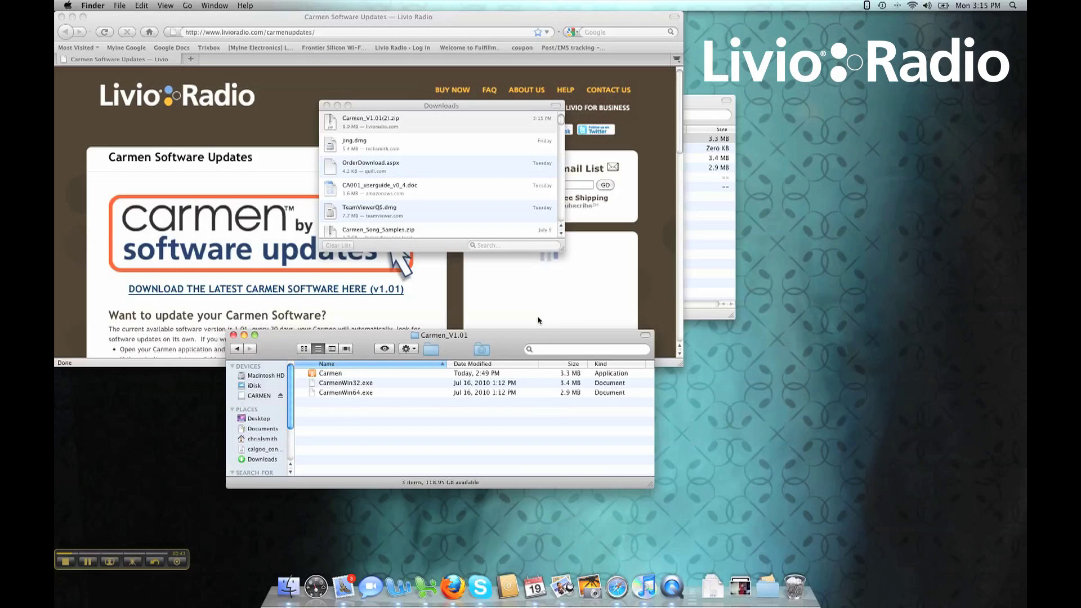
pyautogui.click(326, 106)
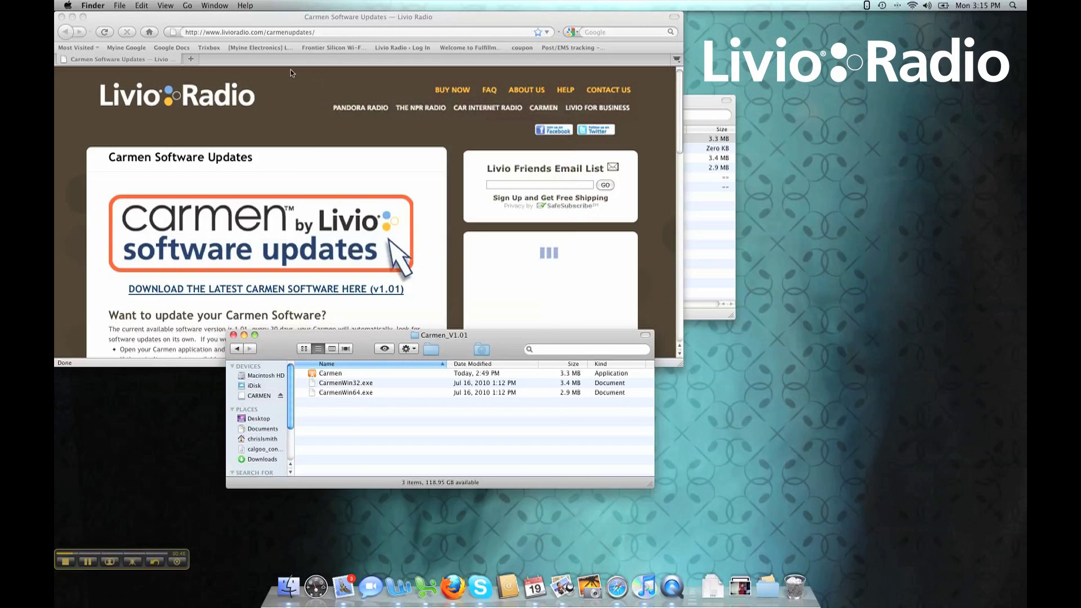
pyautogui.click(62, 16)
pyautogui.moveTo(551, 341); pyautogui.dragTo(646, 345)
pyautogui.moveTo(461, 420); pyautogui.dragTo(533, 217)
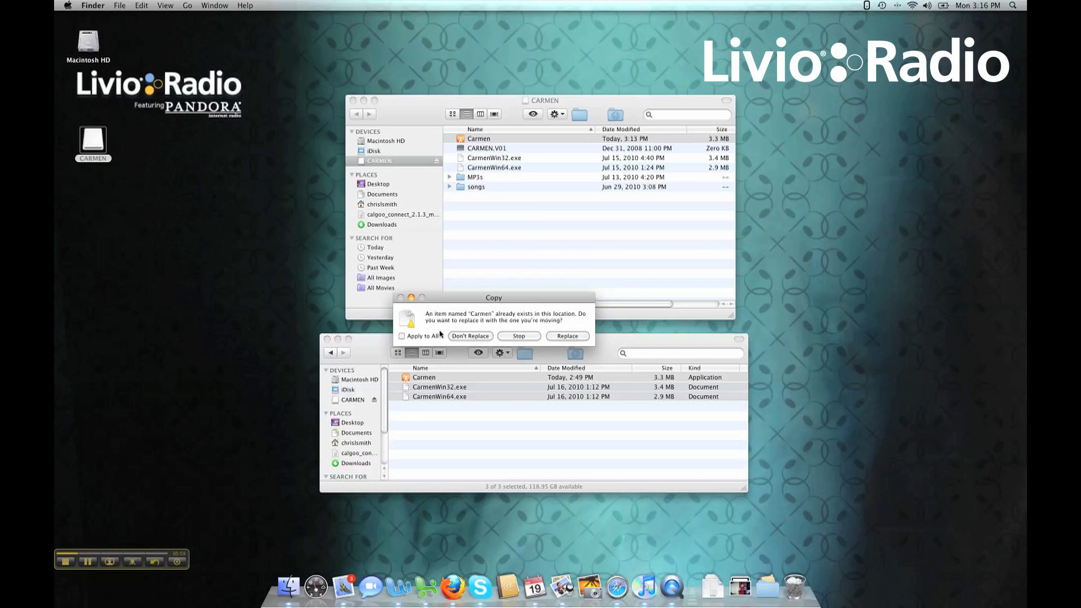
pyautogui.click(403, 337)
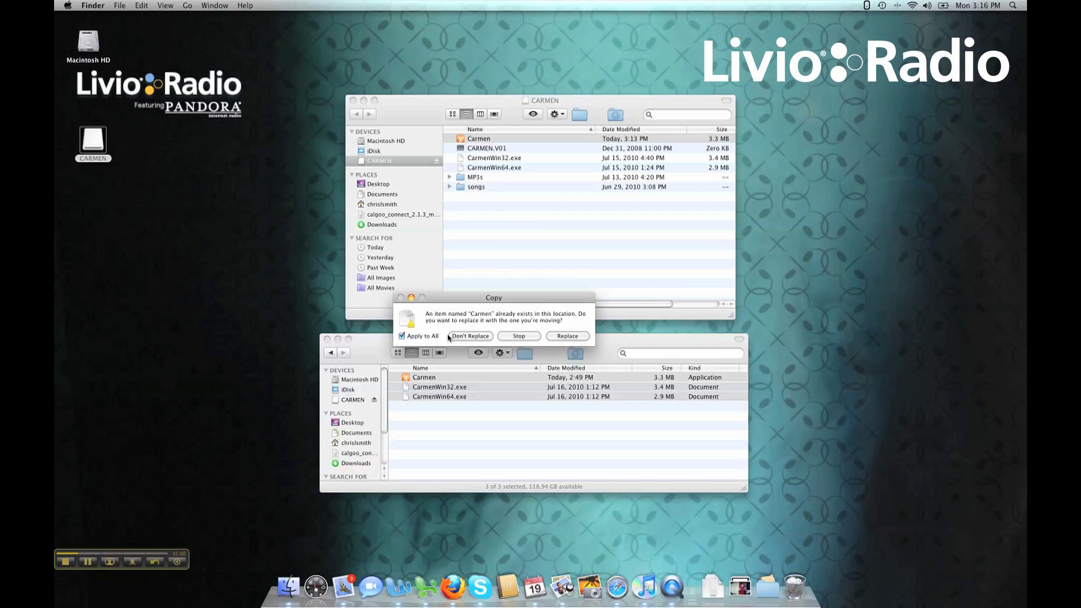
pyautogui.click(549, 337)
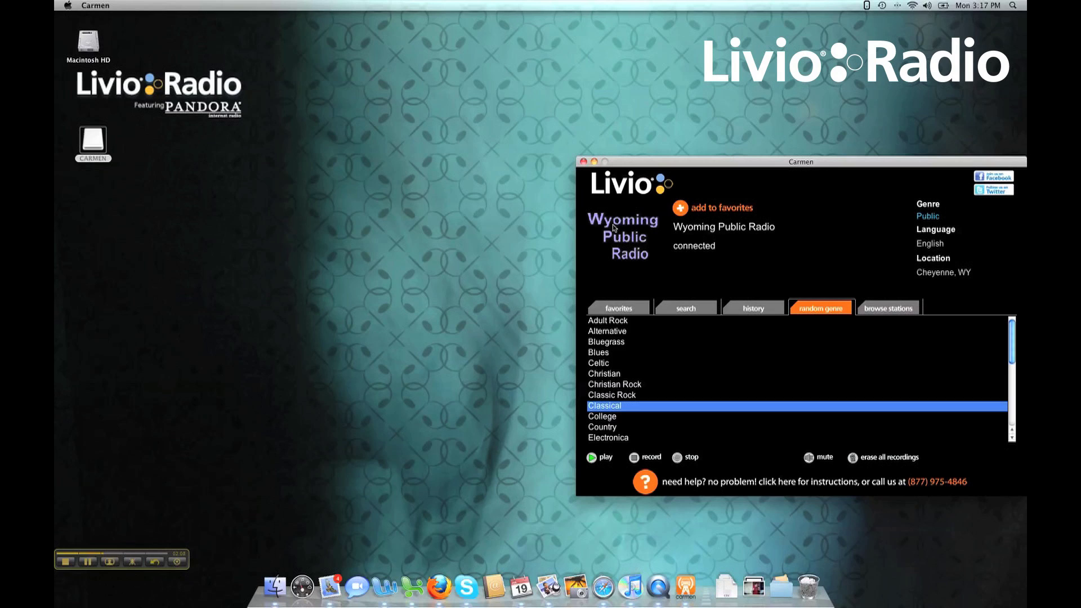
# - Close the Carmen player window and eject CARMEN from its desktop icon
pyautogui.click(583, 162)
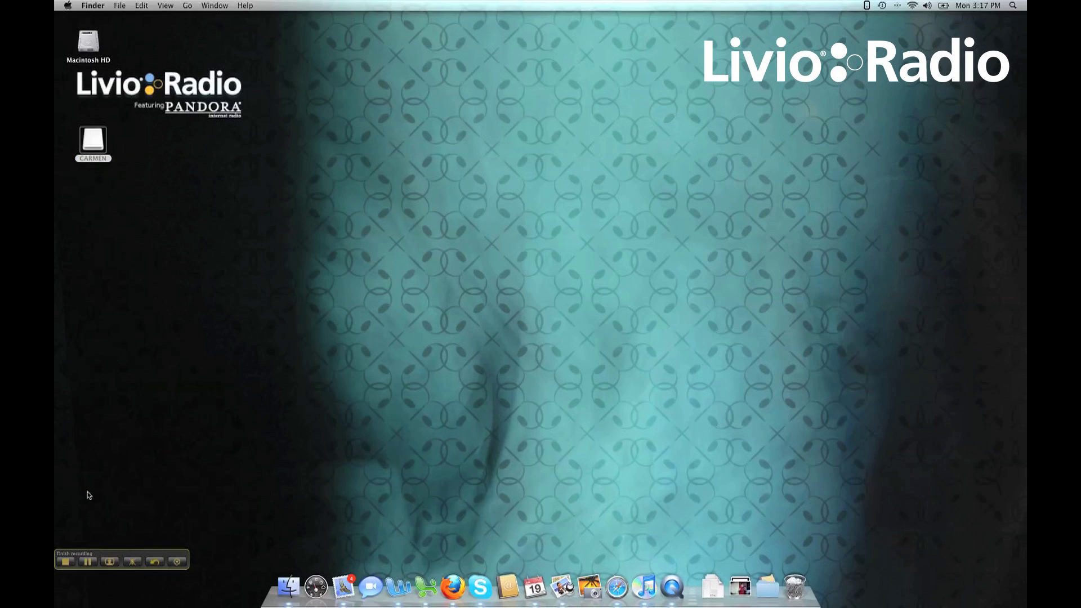
pyautogui.click(83, 150)
pyautogui.rightClick(91, 152)
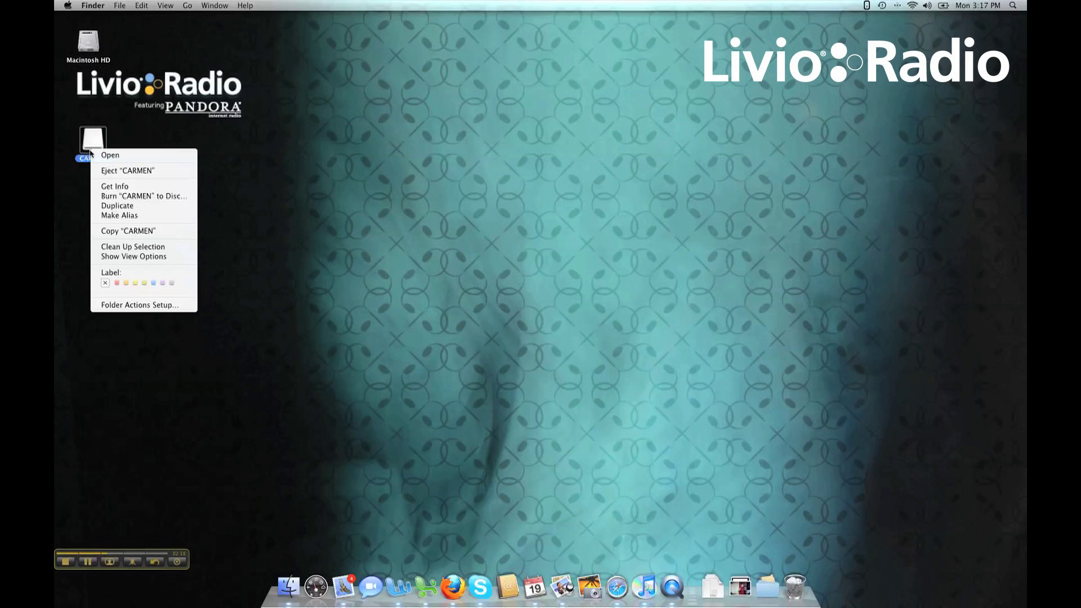
pyautogui.click(112, 171)
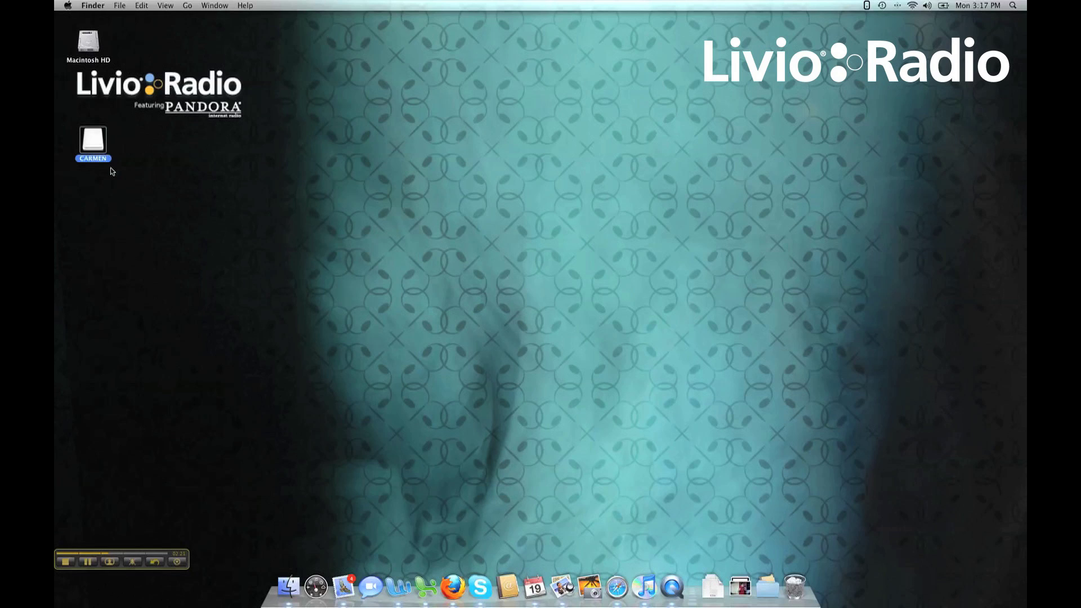